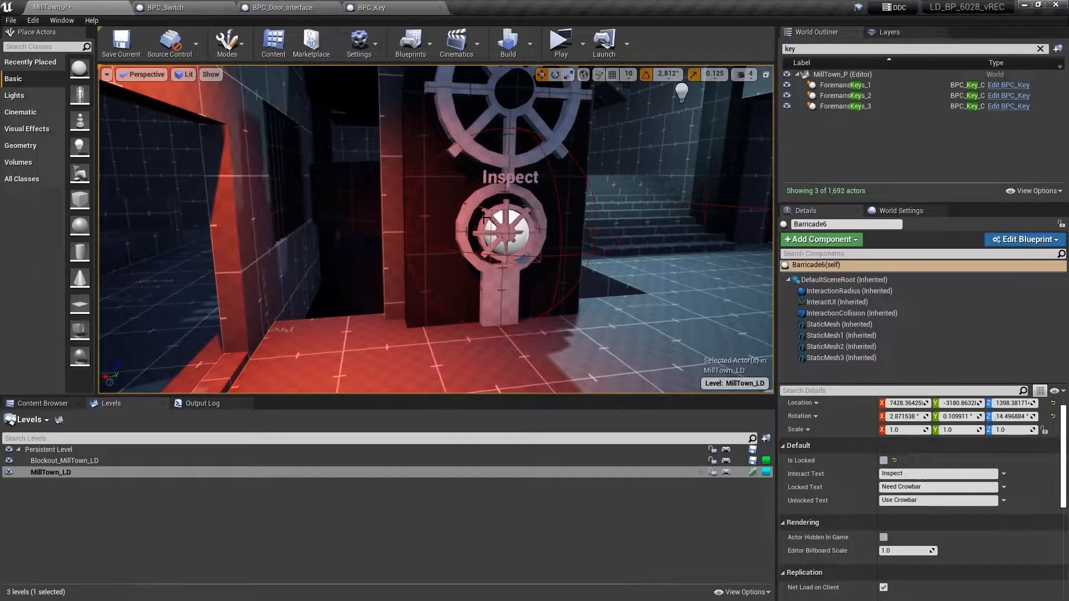
Step: Select the gear machine in the mill and review its lock setting and interaction texts
click(486, 219)
right_drag(446, 356, 676, 253)
key(s)
key(w)
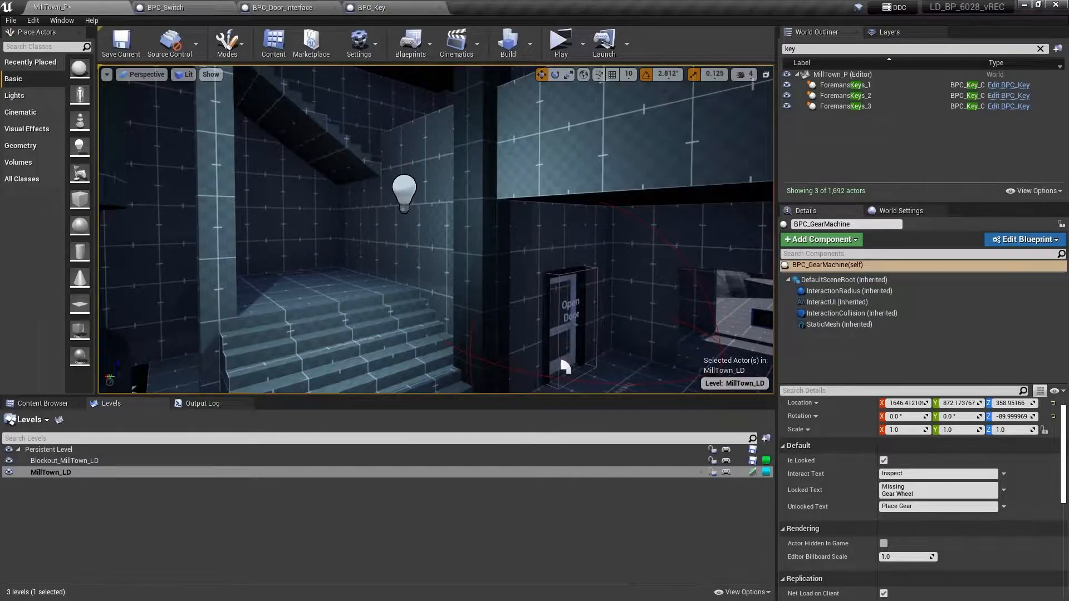
Step: Select the Foreman's Office door on the mill's upper floor and check its Is Locked setting
right_drag(676, 253, 747, 213)
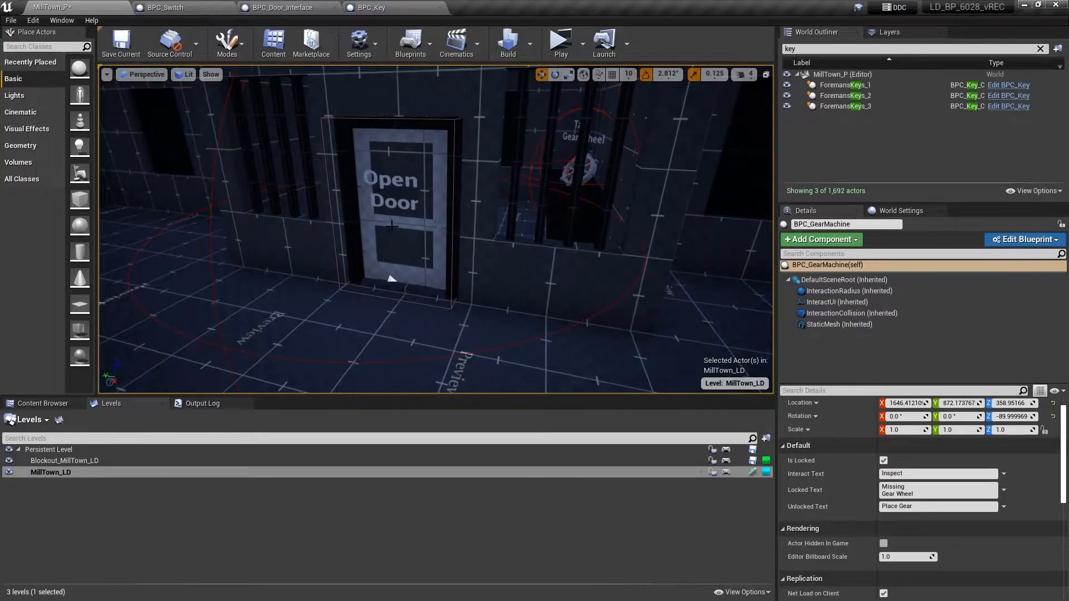
click(392, 278)
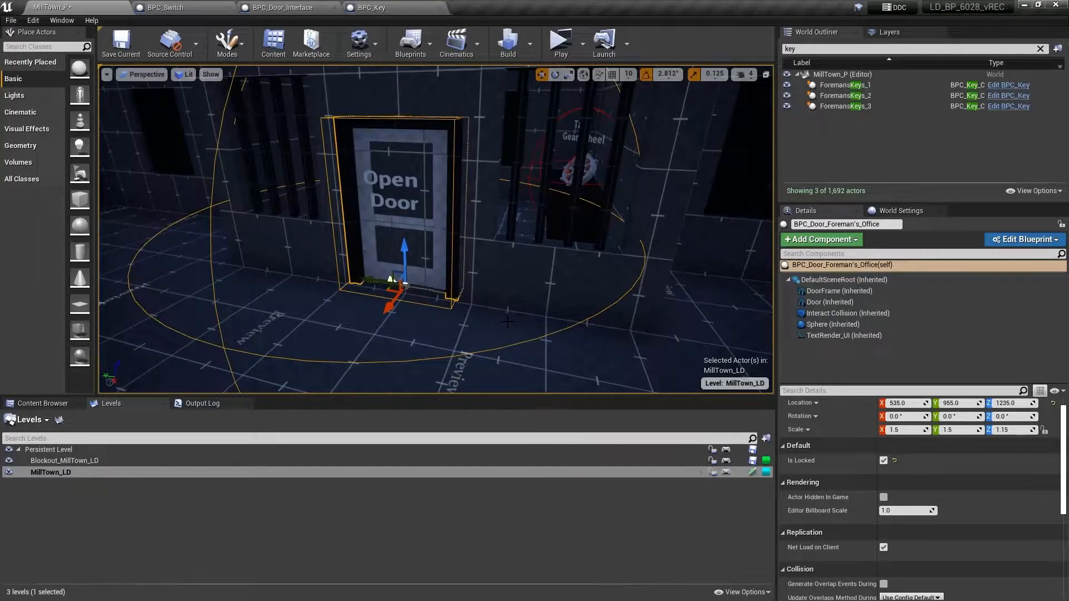
right_drag(507, 323, 526, 309)
key(w)
key(a)
key(s)
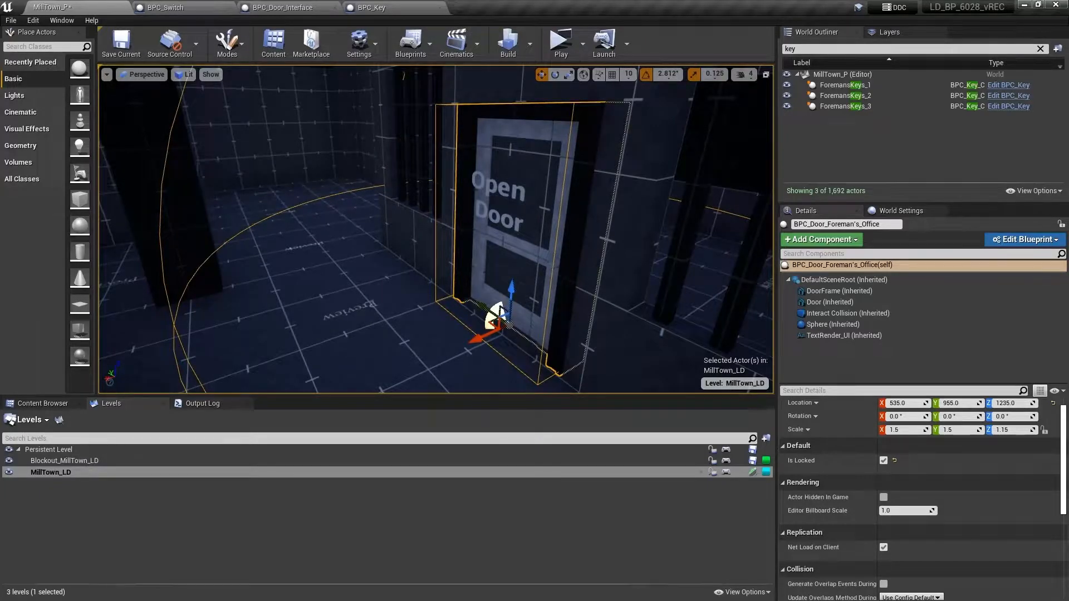
Step: Select the mill exit door, check its Is Locked setting and view the path beyond it
key(w)
right_drag(526, 309, 479, 277)
key(w)
key(s)
key(w)
click(361, 302)
right_drag(362, 302, 362, 285)
key(w)
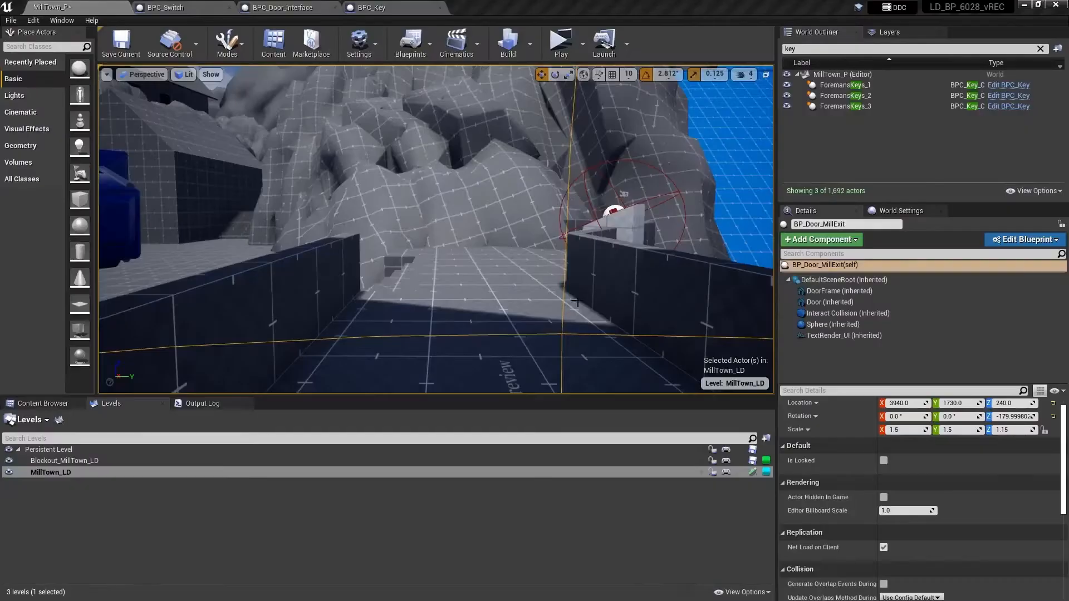
Step: Select the plank barricade on the town house and review its lock setting and crowbar texts
right_drag(434, 229, 401, 212)
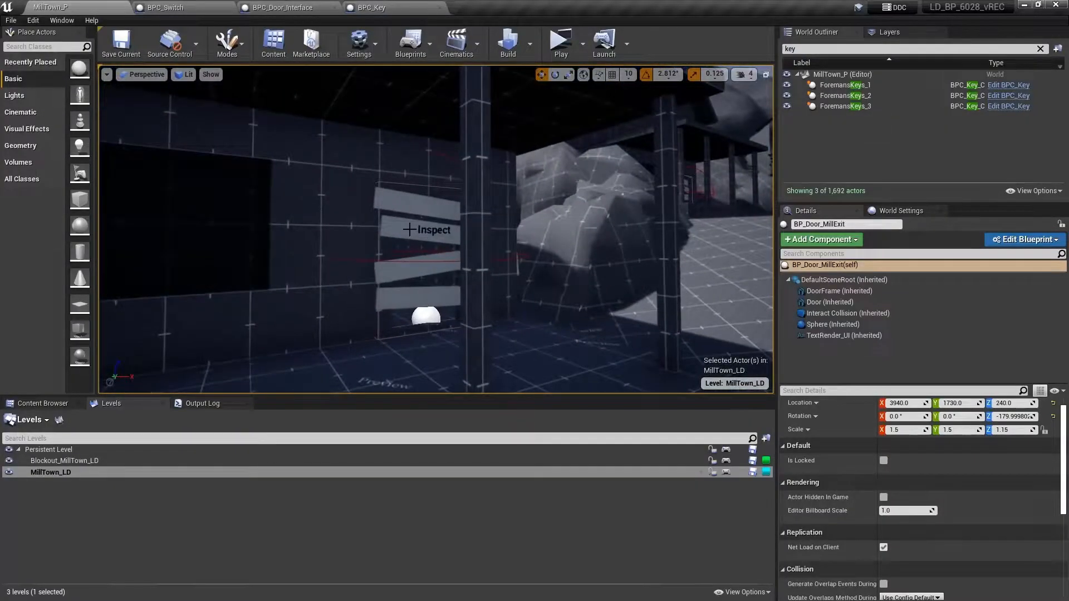
click(409, 230)
key(w)
right_drag(409, 230, 479, 242)
click(332, 230)
key(w)
click(446, 266)
click(394, 239)
key(w)
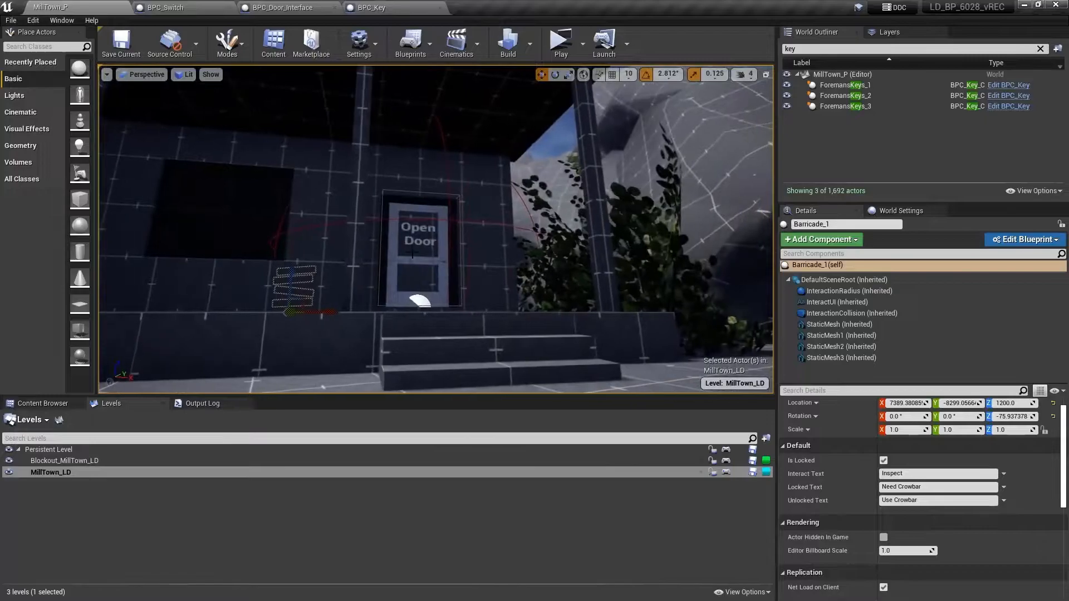
Step: Select the house door behind the porch steps and check its Is Locked setting
click(421, 300)
key(s)
right_drag(391, 266, 346, 276)
key(a)
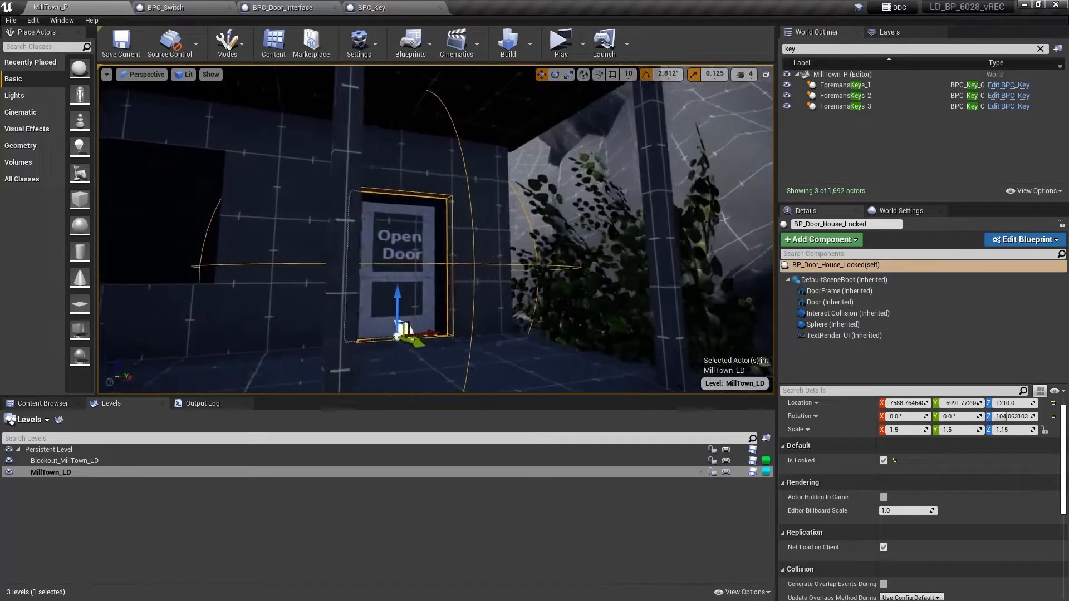
Step: Examine the barricaded houses around the town and the route to the stairs leading up to the hilltop building
key(w)
right_drag(391, 266, 488, 273)
key(w)
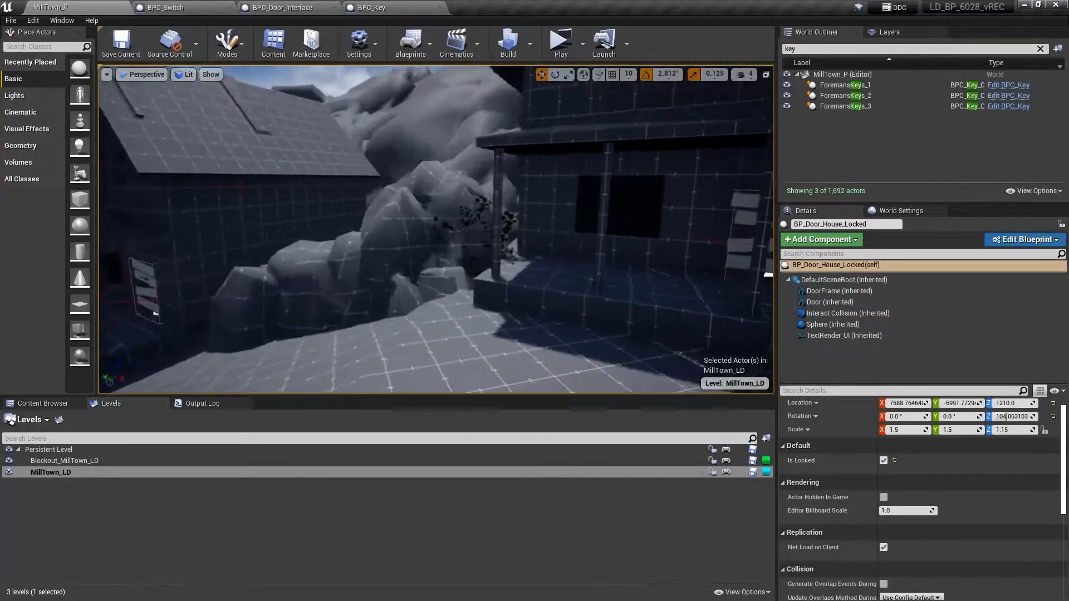
key(w)
right_drag(392, 266, 478, 281)
key(w)
right_drag(392, 266, 449, 264)
key(s)
key(w)
key(w)
right_drag(510, 309, 640, 313)
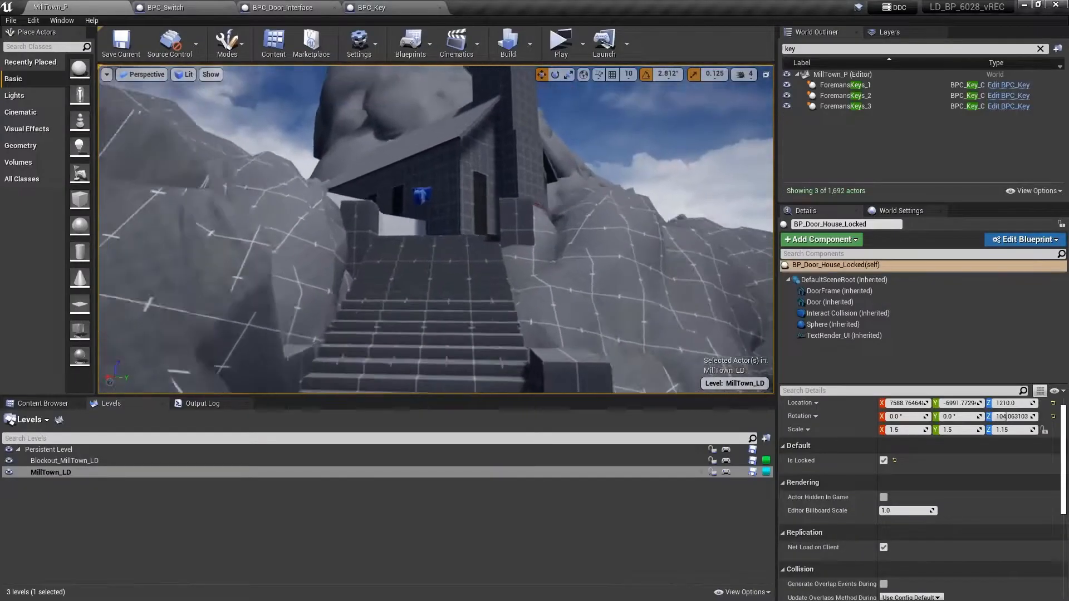
Step: Examine the hilltop building's barricaded entrance and follow the route inside to the crowbar pickup
key(w)
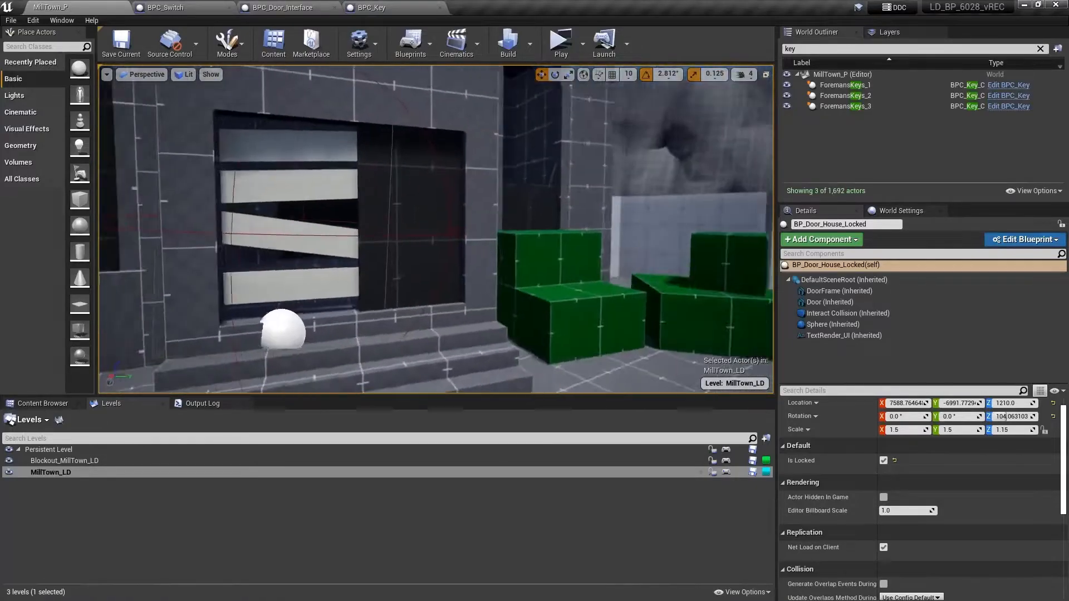
key(s)
key(d)
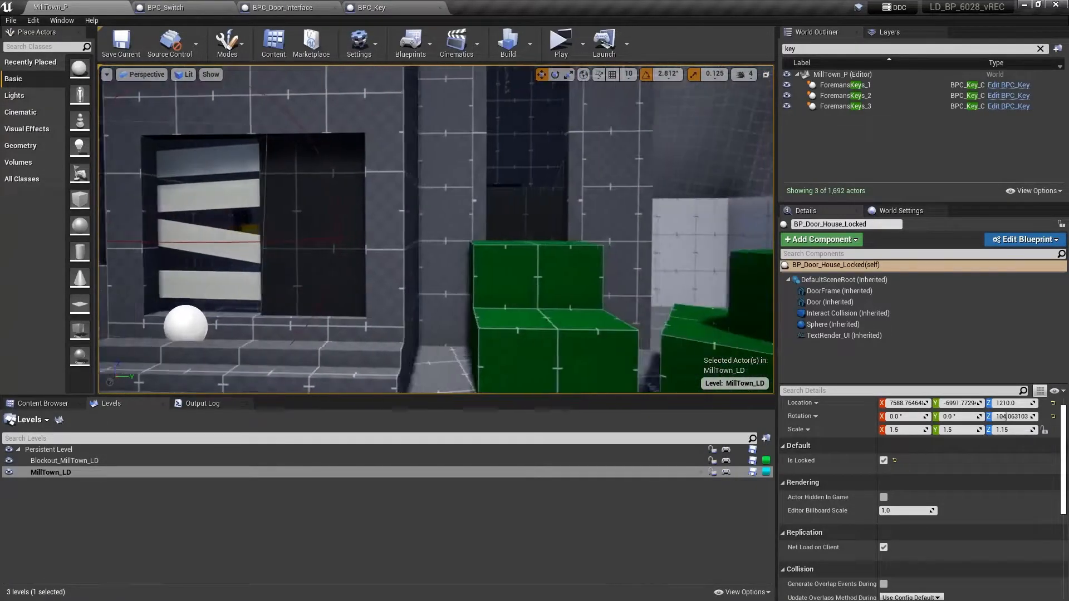
key(s)
key(w)
key(w)
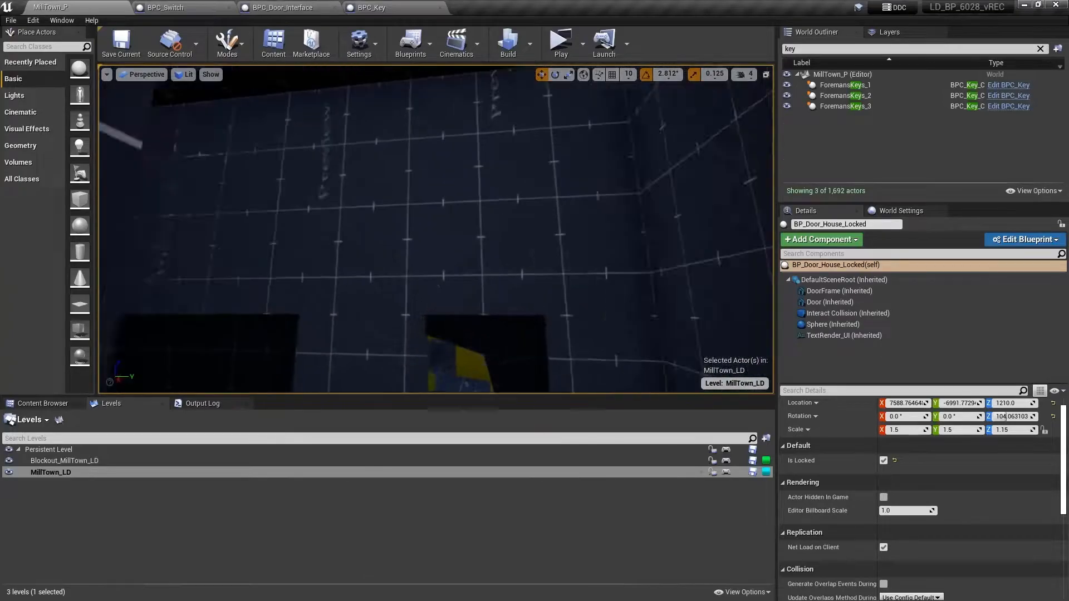
key(w)
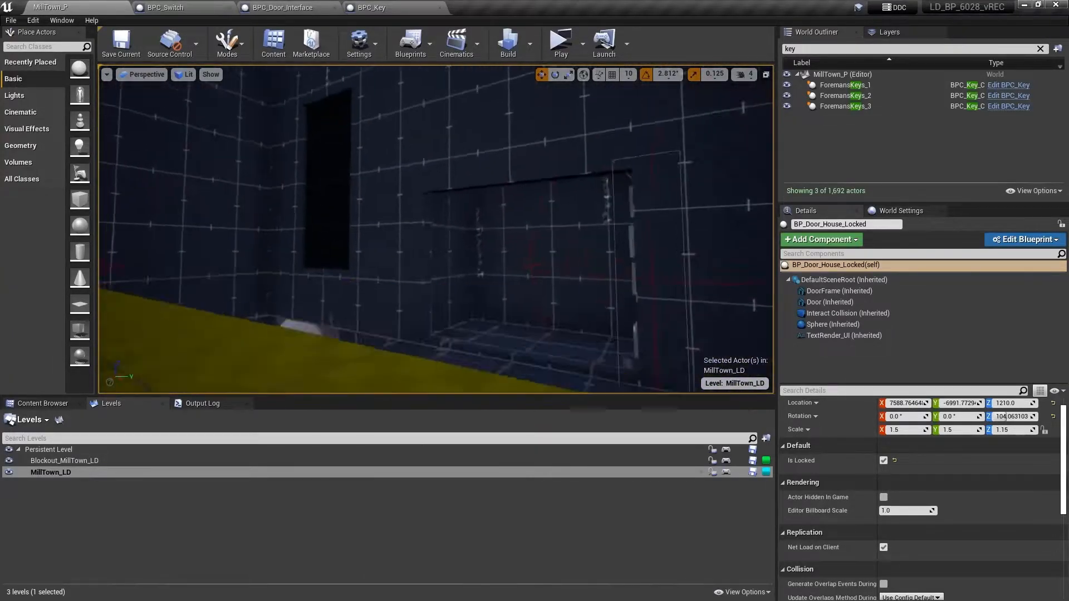
key(w)
key(w)
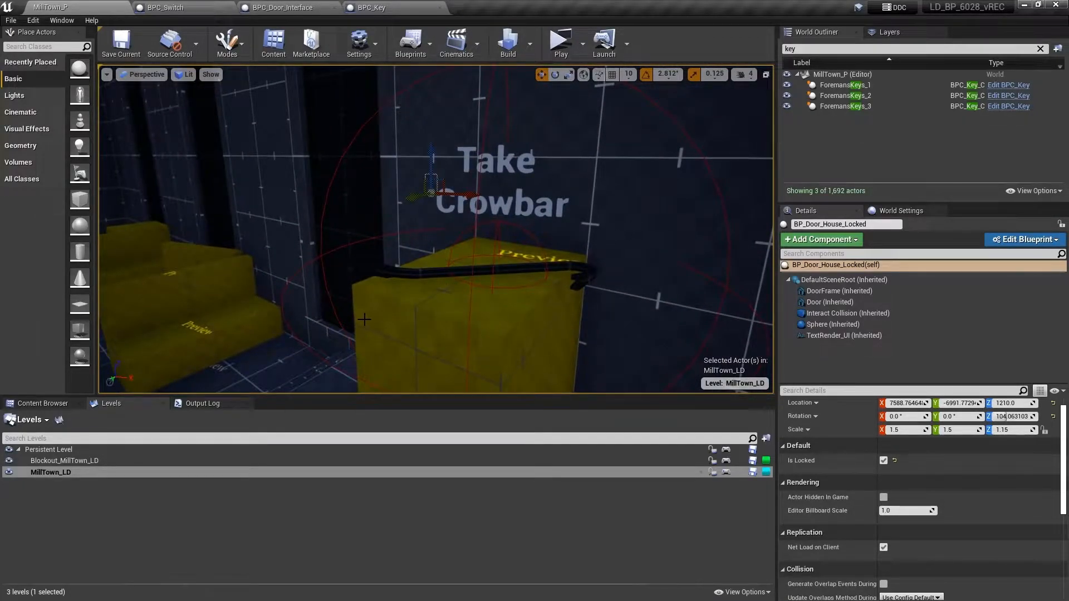
Step: Examine the plank barricades reached with the crowbar and survey the town houses from above
right_drag(435, 229, 552, 230)
key(w)
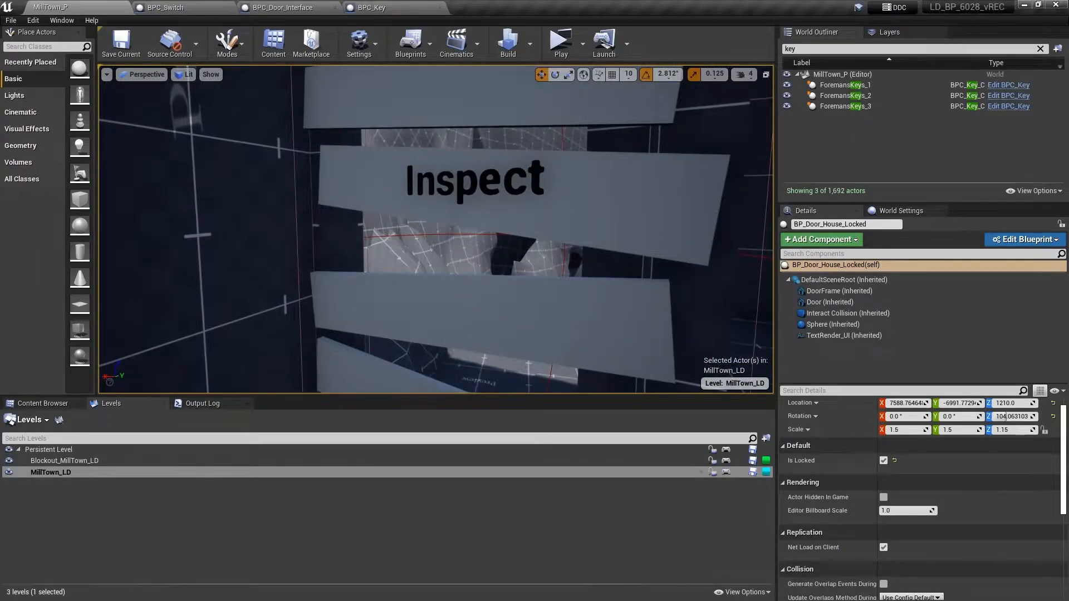
right_drag(552, 229, 699, 225)
key(w)
key(w)
right_drag(356, 234, 495, 248)
key(w)
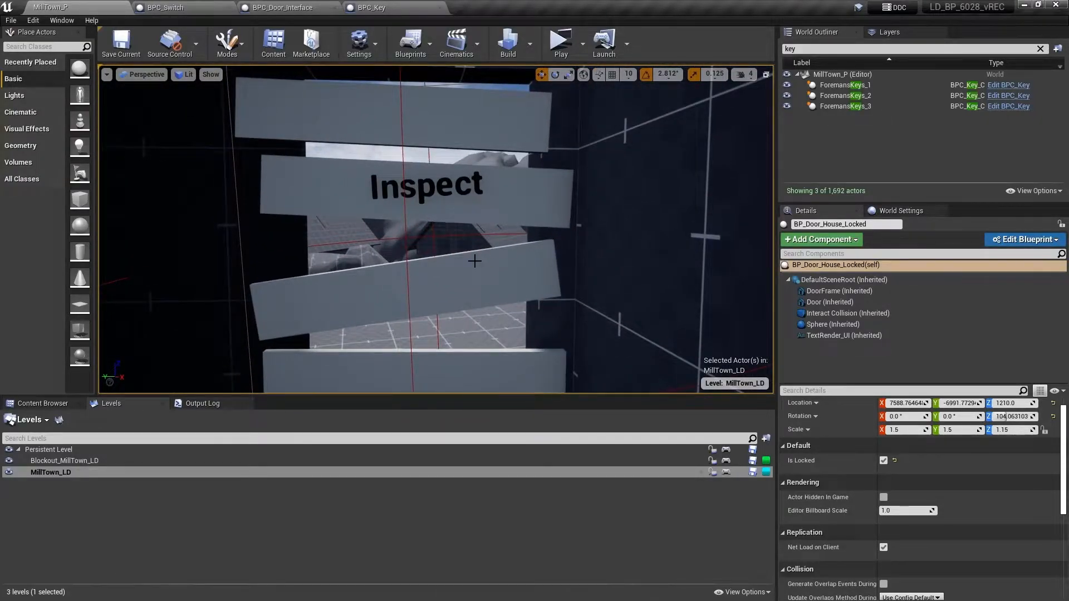
right_drag(425, 274, 431, 290)
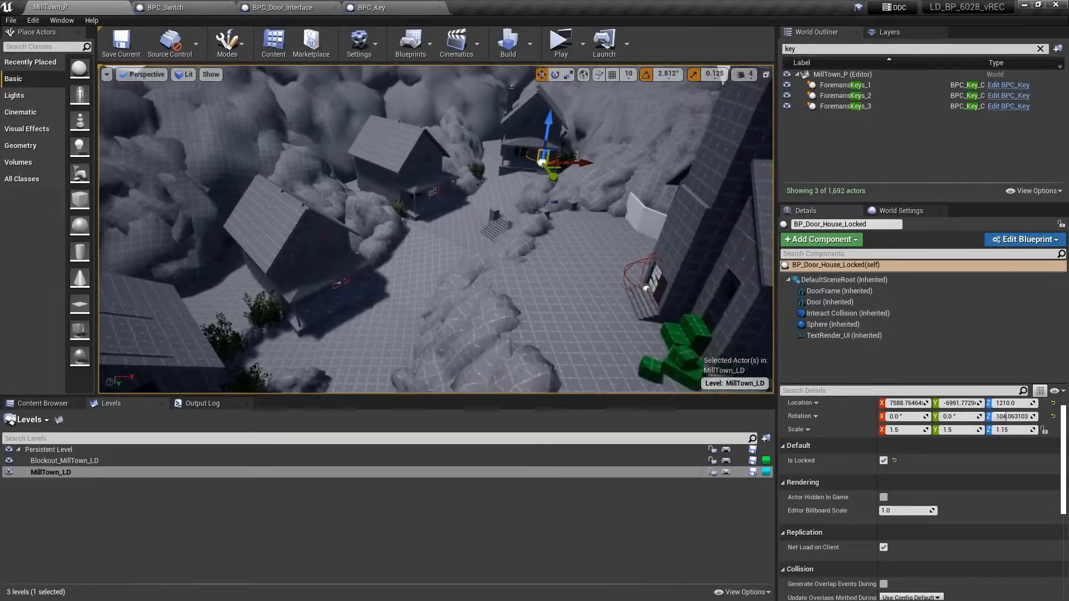
Step: Select each of the three Foreman's Keys actors and check its position and Actors to Unlock entry
mouse_move(648, 321)
right_down()
mouse_move(647, 306)
mouse_move(648, 321)
right_up()
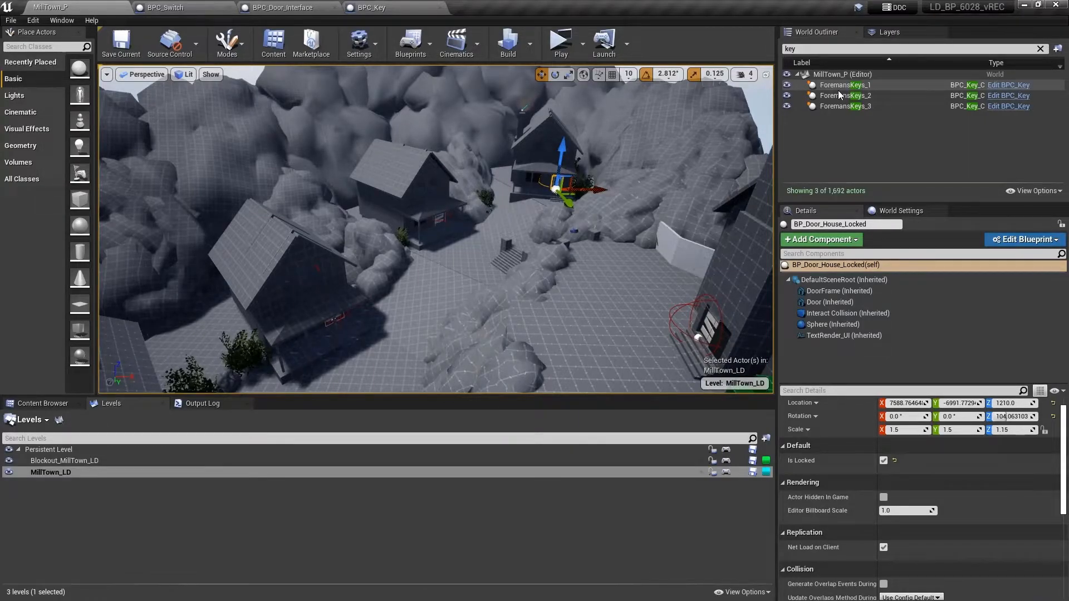
click(838, 89)
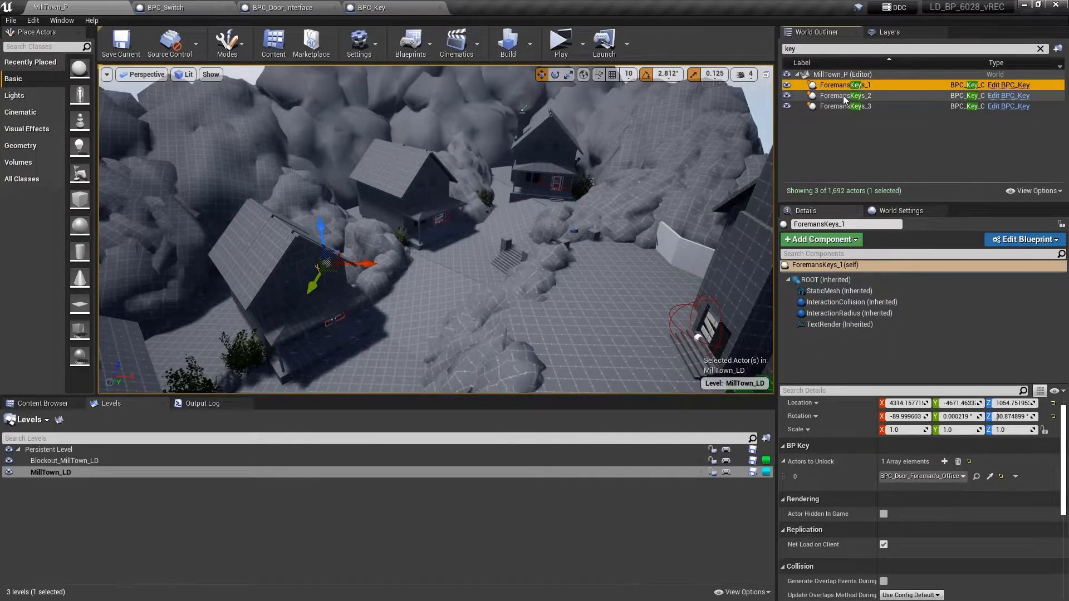
click(843, 95)
click(842, 106)
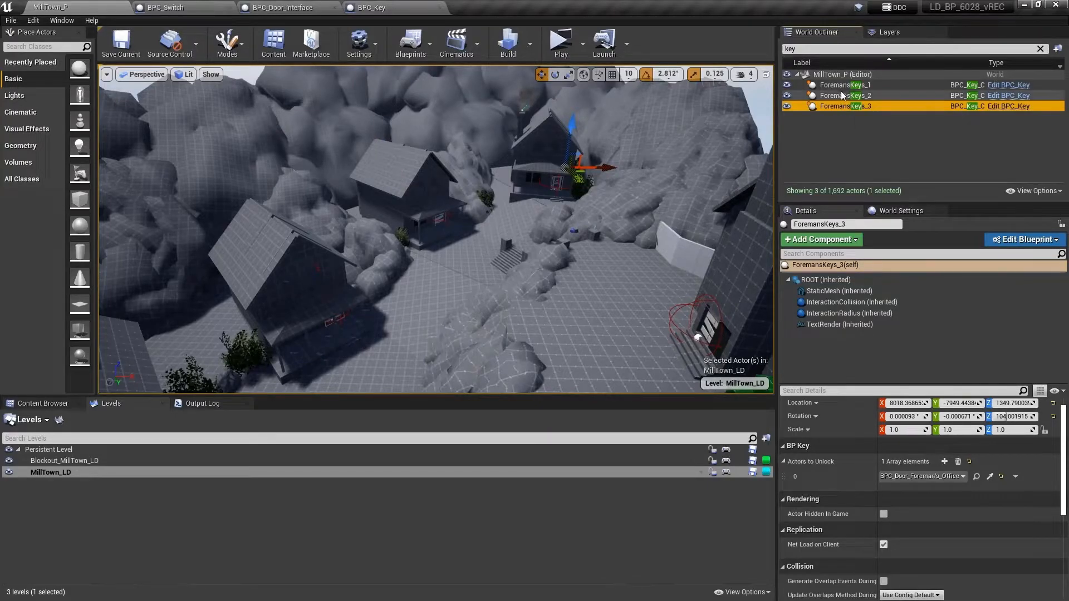
Step: Focus the view on ForemansKeys_1, ForemansKeys_2 and ForemansKeys_3 to examine where each is placed
double_click(841, 87)
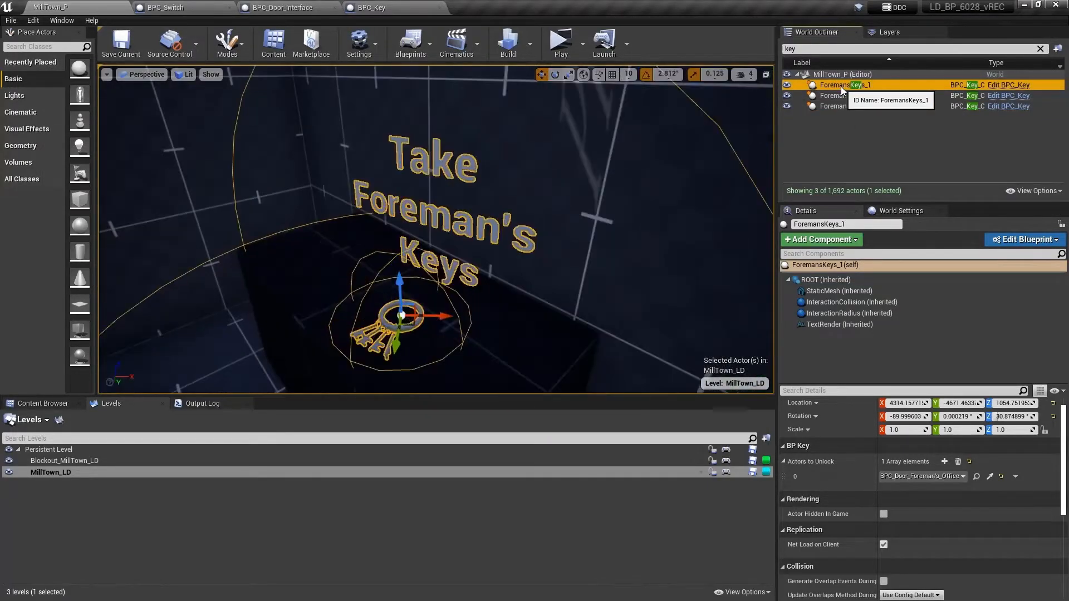
right_drag(557, 222, 504, 231)
double_click(836, 96)
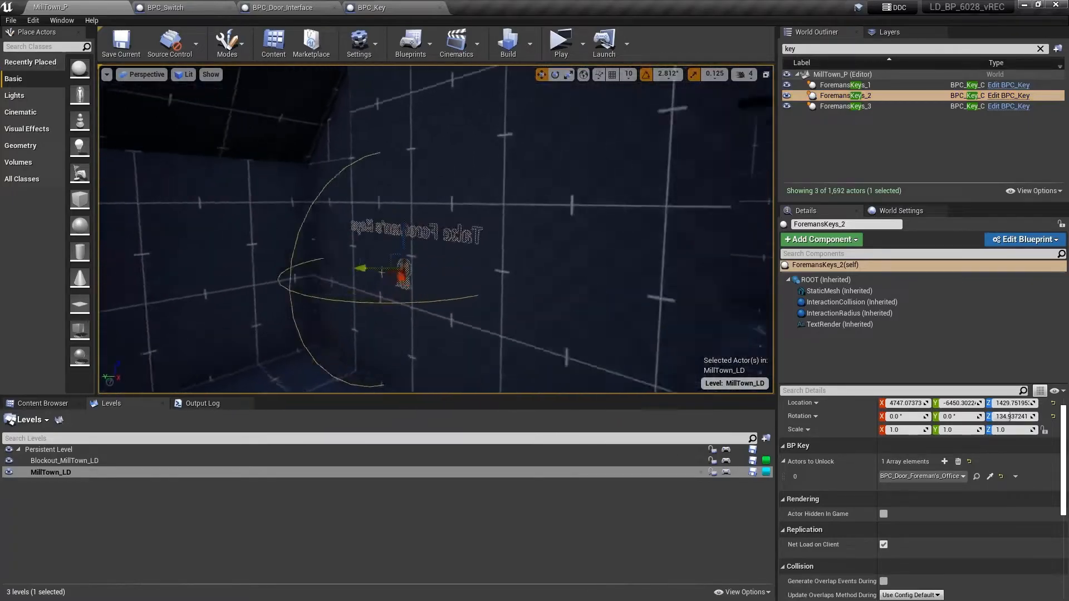
double_click(831, 106)
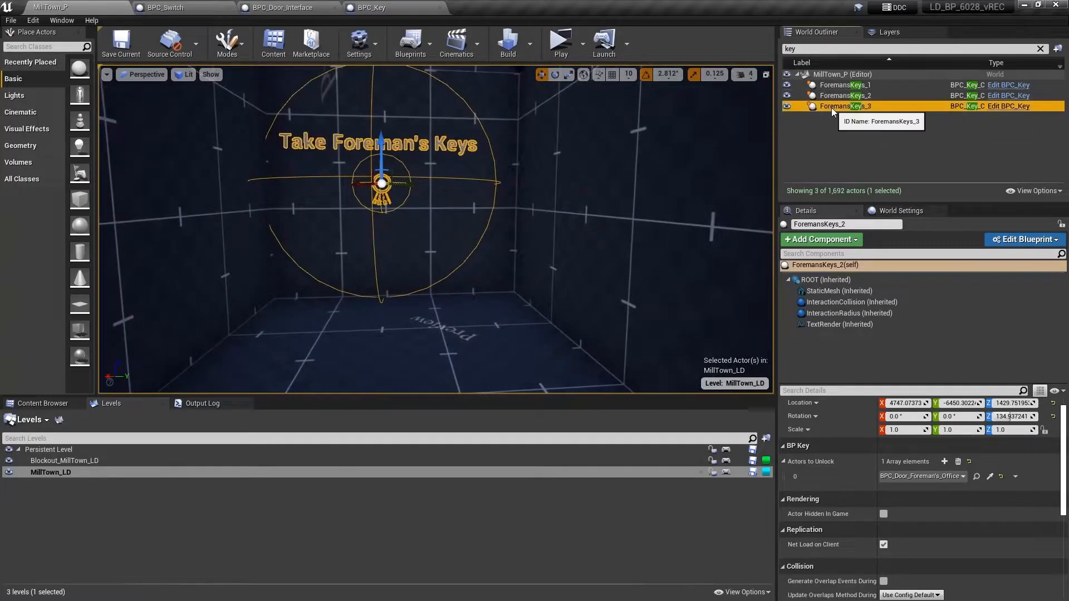
Step: View the three houses from above and select each Foreman's Keys actor to compare which house holds it
mouse_move(436, 230)
right_down()
mouse_move(535, 226)
mouse_move(501, 220)
mouse_move(607, 233)
mouse_move(490, 231)
mouse_move(501, 278)
mouse_move(496, 239)
mouse_move(540, 234)
mouse_move(323, 223)
mouse_move(334, 221)
mouse_move(433, 228)
mouse_move(279, 273)
mouse_move(262, 267)
mouse_move(412, 229)
mouse_move(345, 226)
mouse_move(278, 245)
mouse_move(428, 231)
right_up()
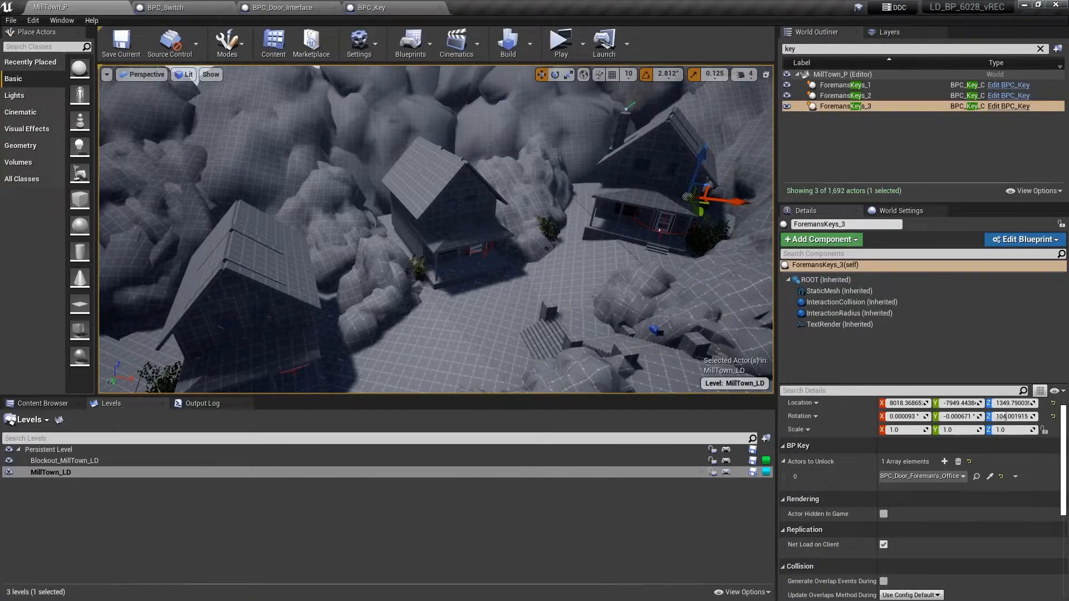
click(829, 86)
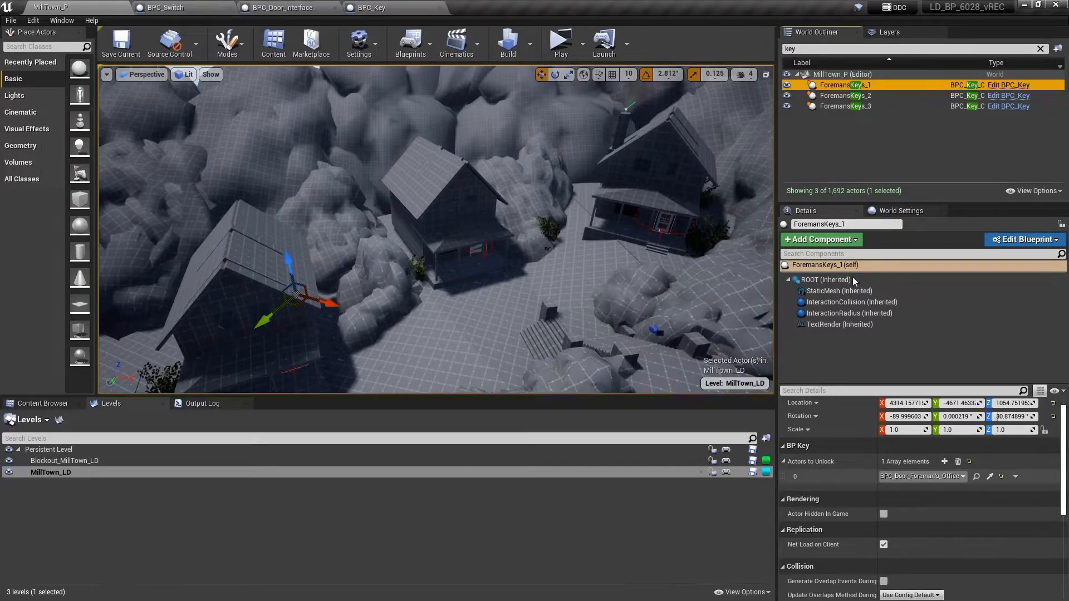
click(842, 96)
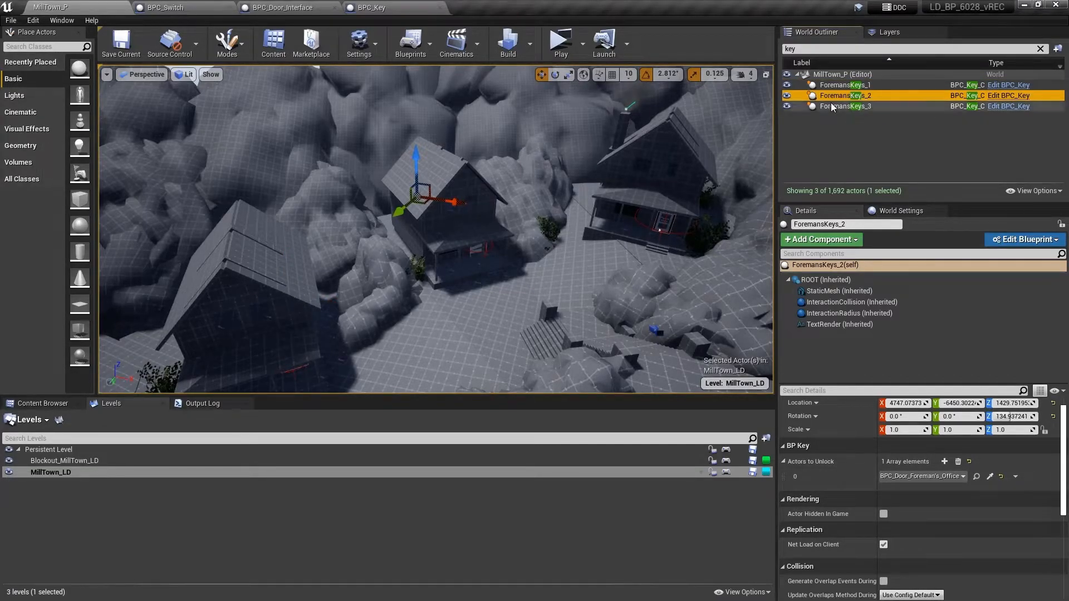
click(840, 106)
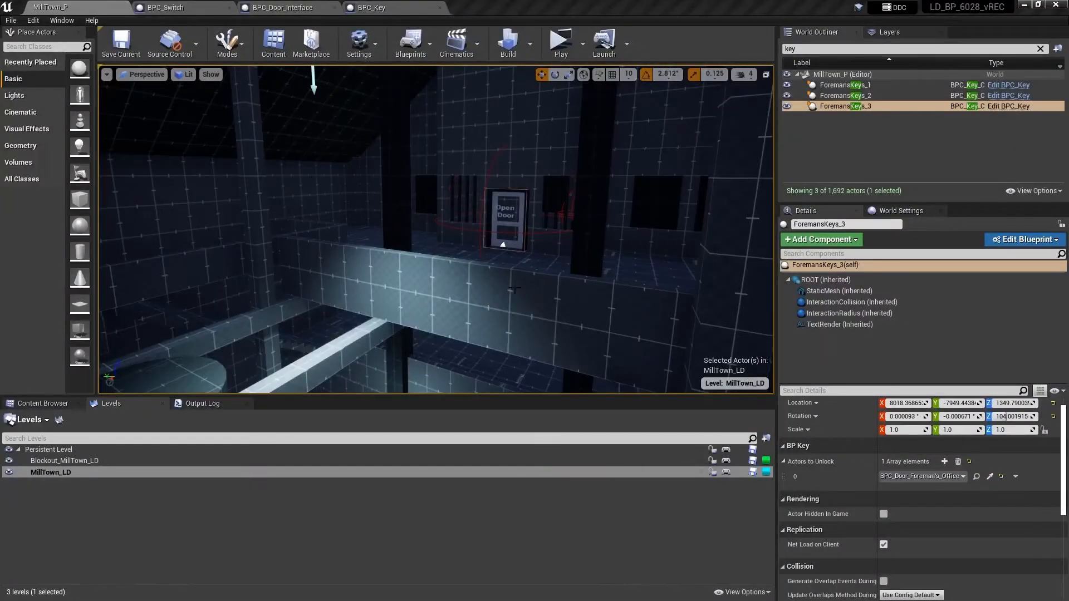
Step: Return to the Foreman's Office door in the mill and select it to review its lock setting
right_drag(442, 308, 488, 299)
key(w)
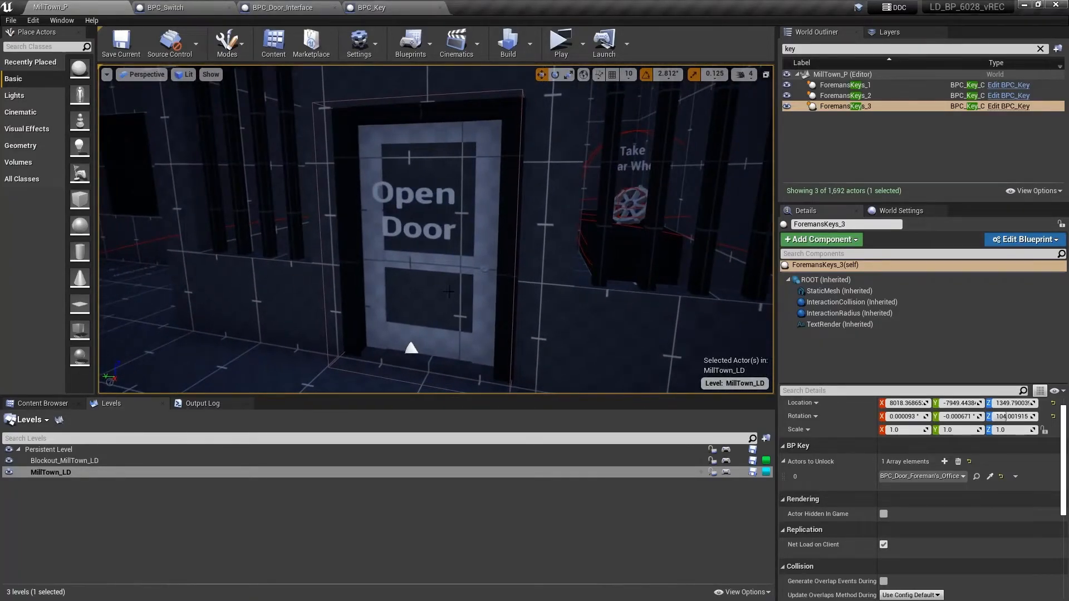
click(443, 264)
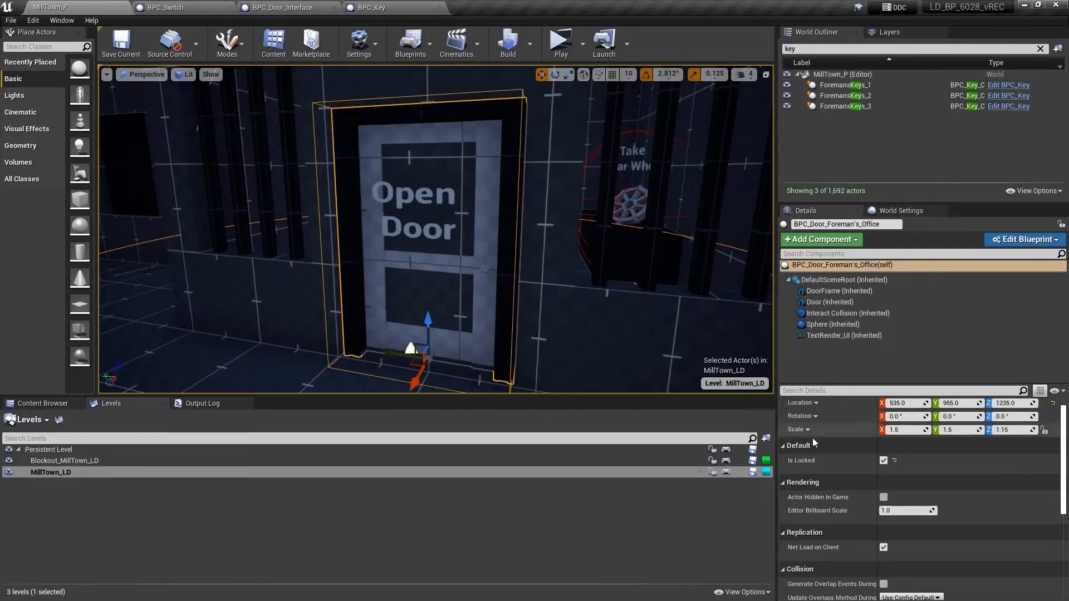
Step: Select the gear wheel pickup inside the office and locate the gear machine listed in its Actors to Unlock
right_drag(562, 329, 713, 367)
click(416, 226)
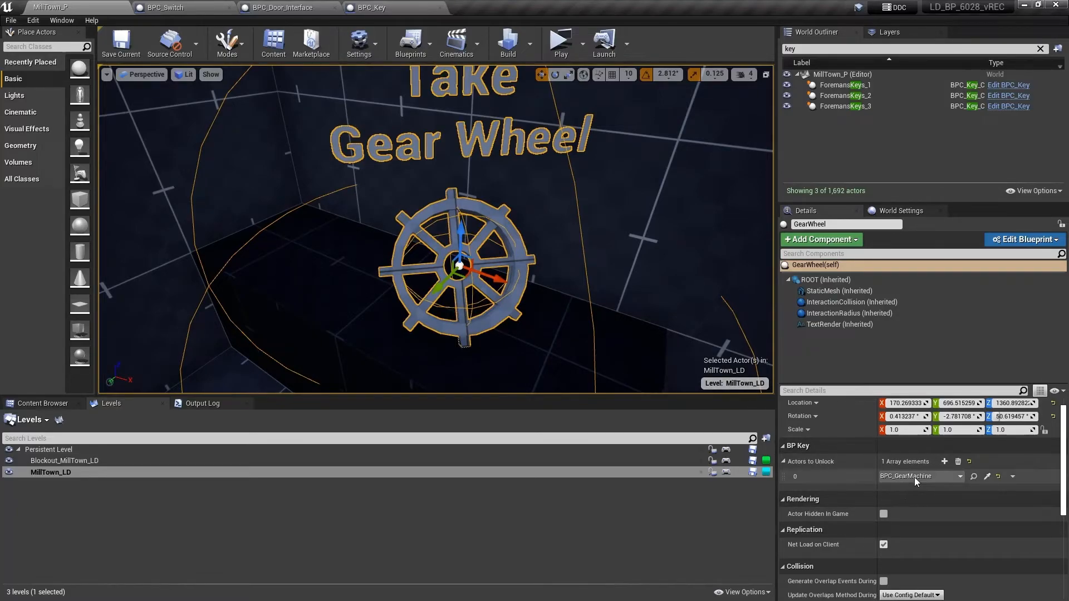
click(973, 477)
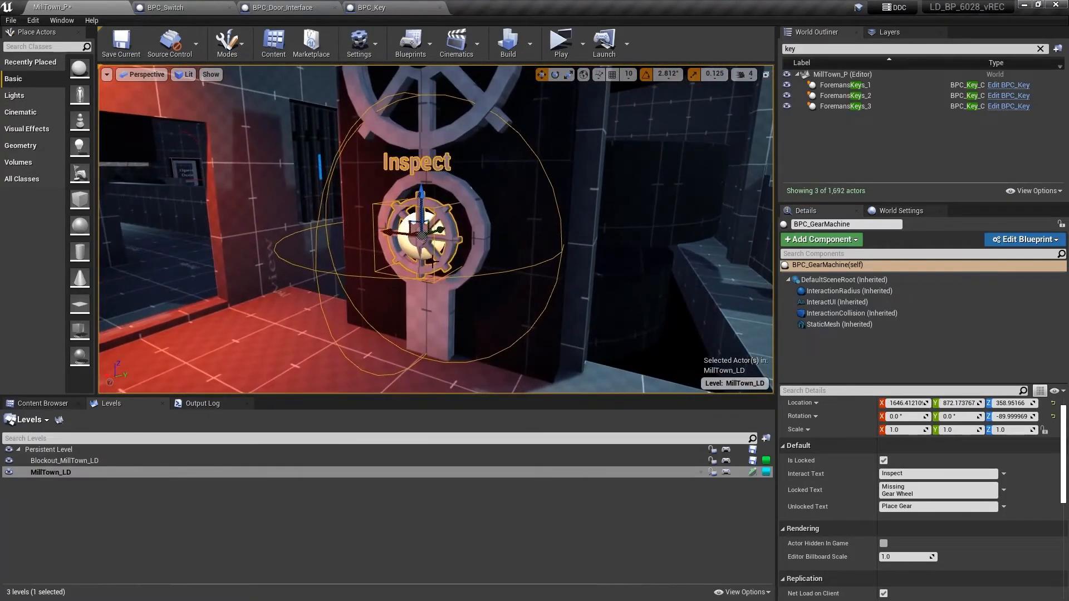
key(s)
key(w)
right_drag(402, 284, 420, 277)
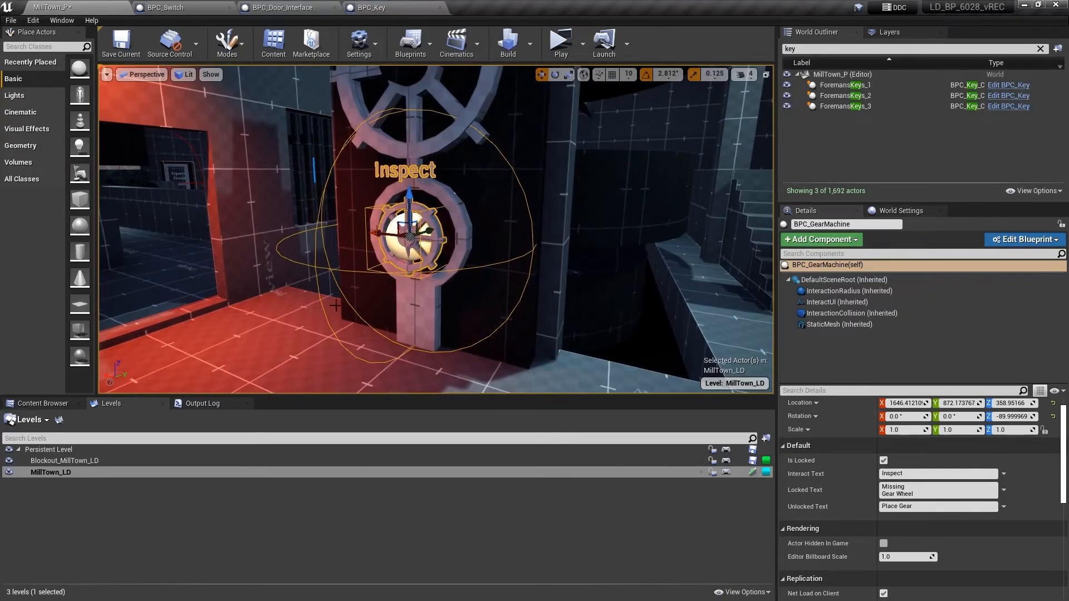
Step: Move from the gear machine to the outdoor pedestal with the red button and examine it
right_drag(420, 277, 499, 290)
key(a)
key(w)
key(a)
key(s)
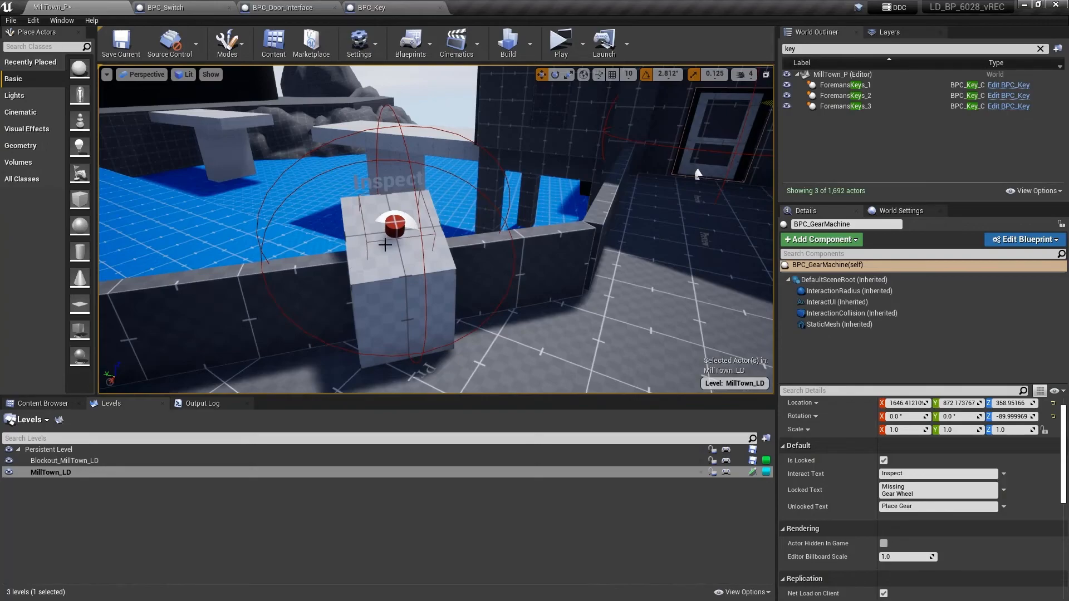
right_drag(256, 313, 252, 305)
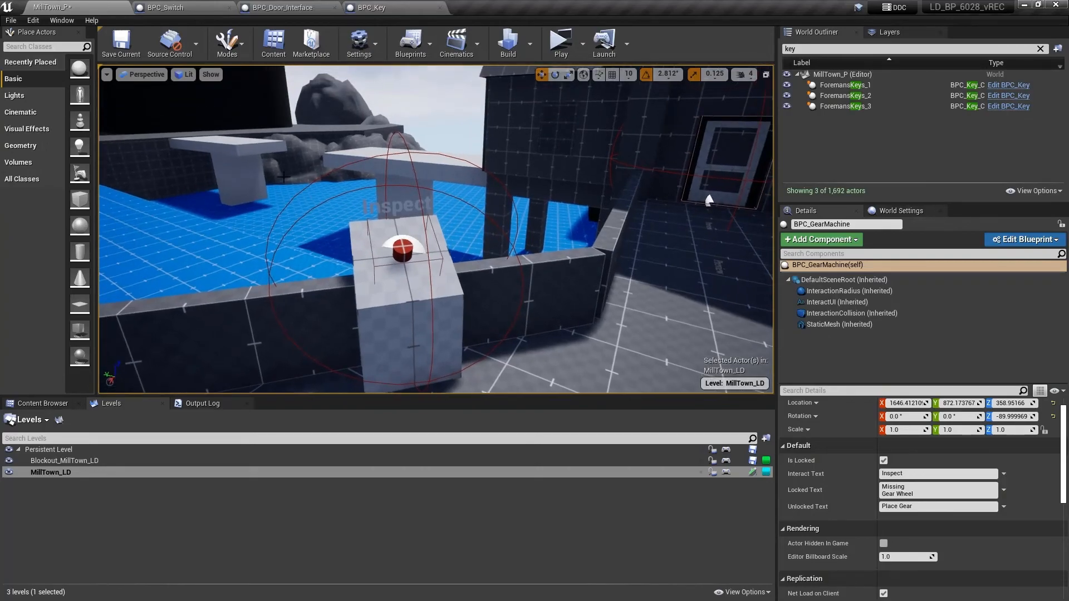